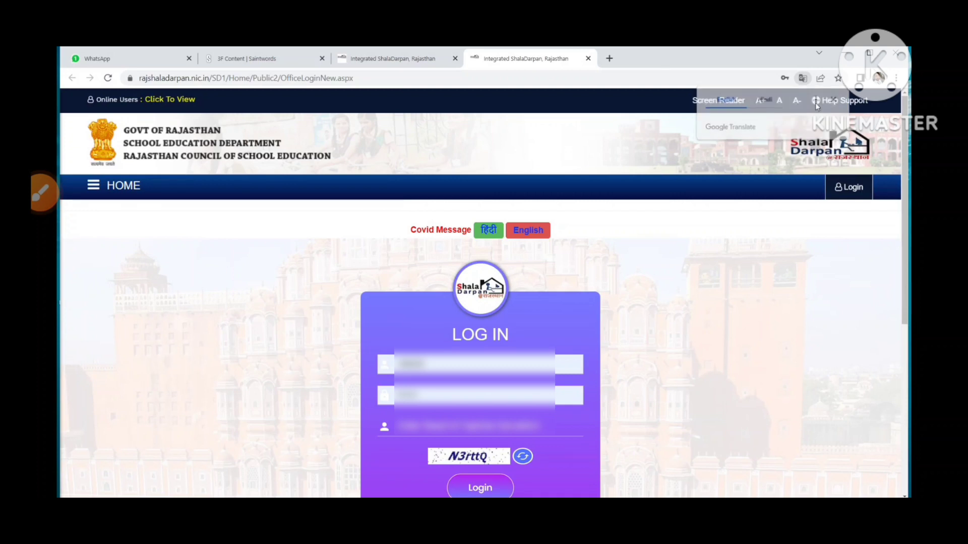
# Step: Enter the captcha code shown in the login form and log in to the school account
pyautogui.scroll(-2, 531, 244)
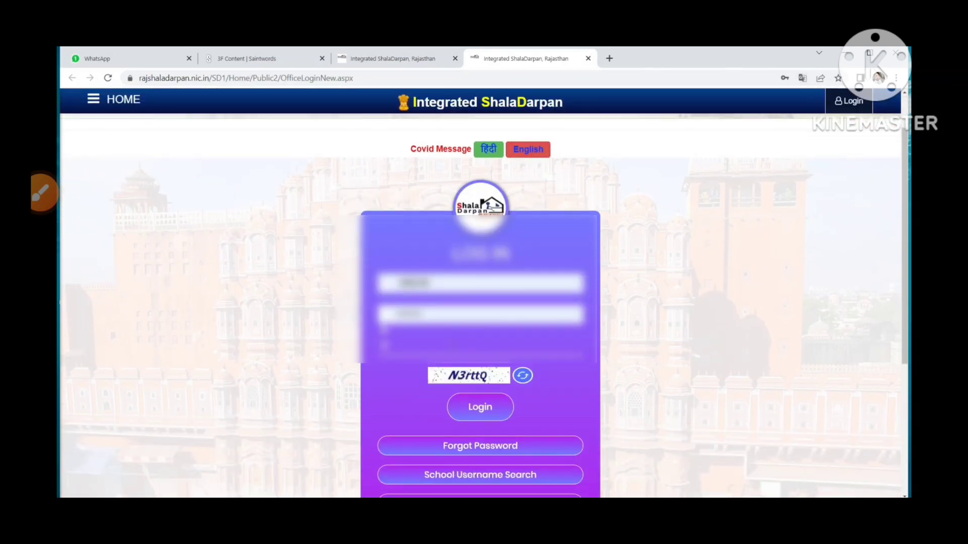
pyautogui.click(453, 343)
pyautogui.write('N3rt')
pyautogui.press('Return')
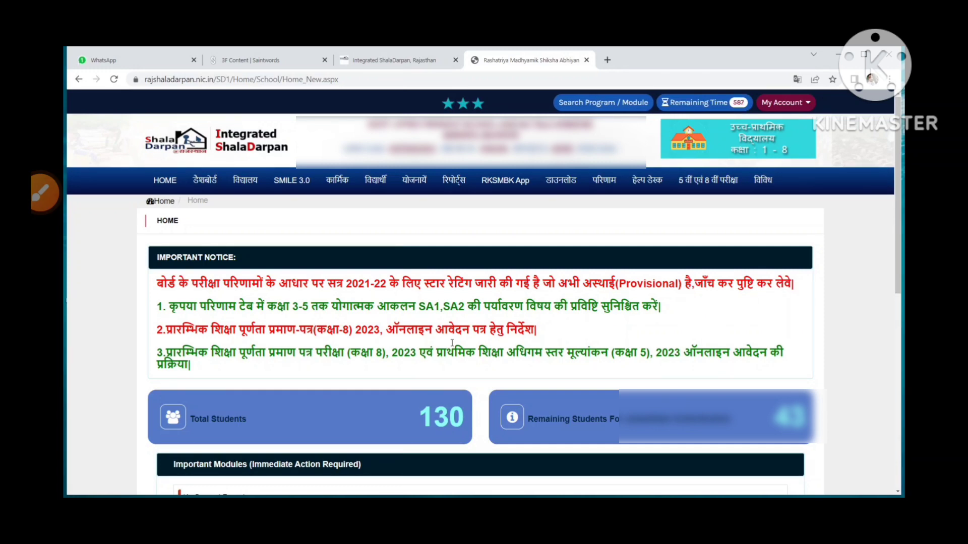
# Step: Open the transport voucher scheme's student identification page for classes 1 to 8 to view its lock status
pyautogui.click(45, 195)
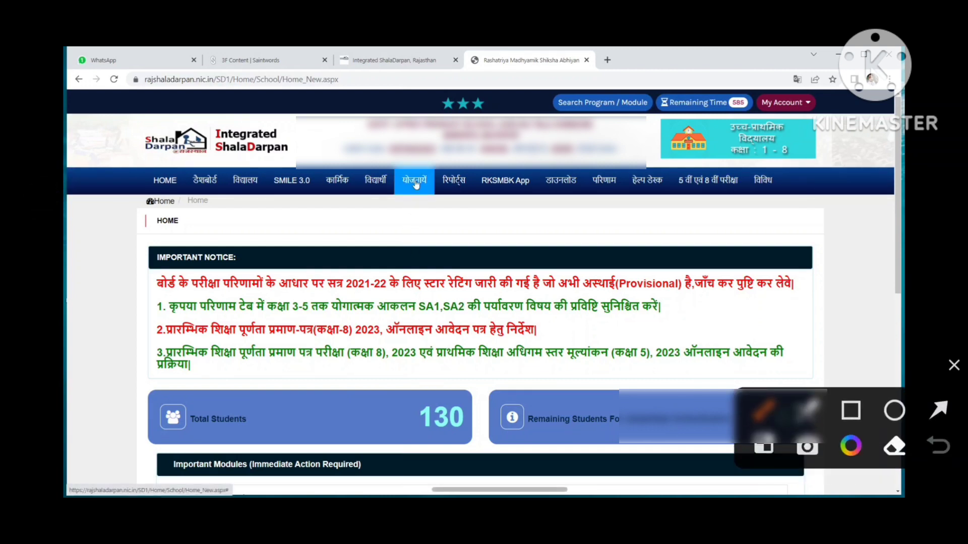
pyautogui.click(851, 410)
pyautogui.moveTo(384, 163); pyautogui.dragTo(456, 200)
pyautogui.click(422, 187)
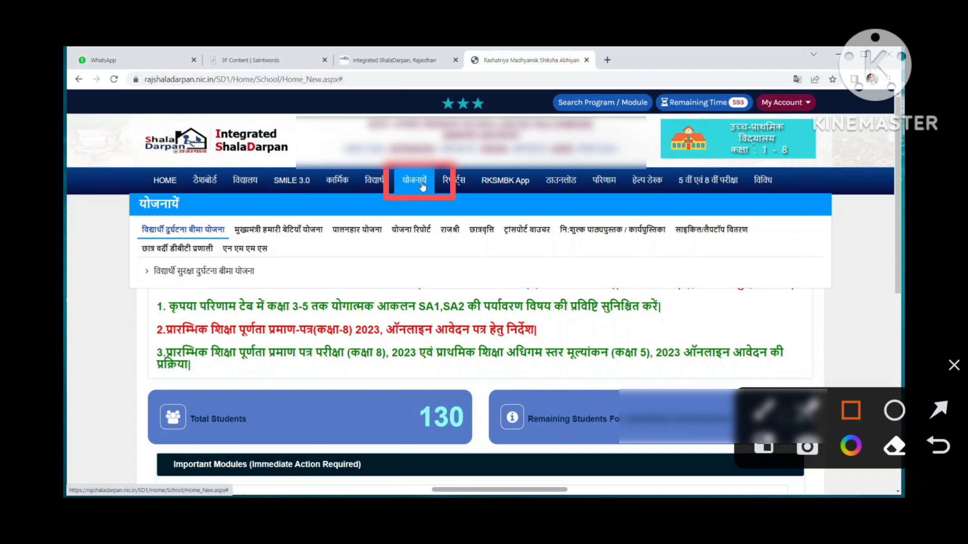
pyautogui.moveTo(494, 217)
pyautogui.mouseDown()
pyautogui.moveTo(559, 222)
pyautogui.moveTo(571, 242)
pyautogui.mouseUp()
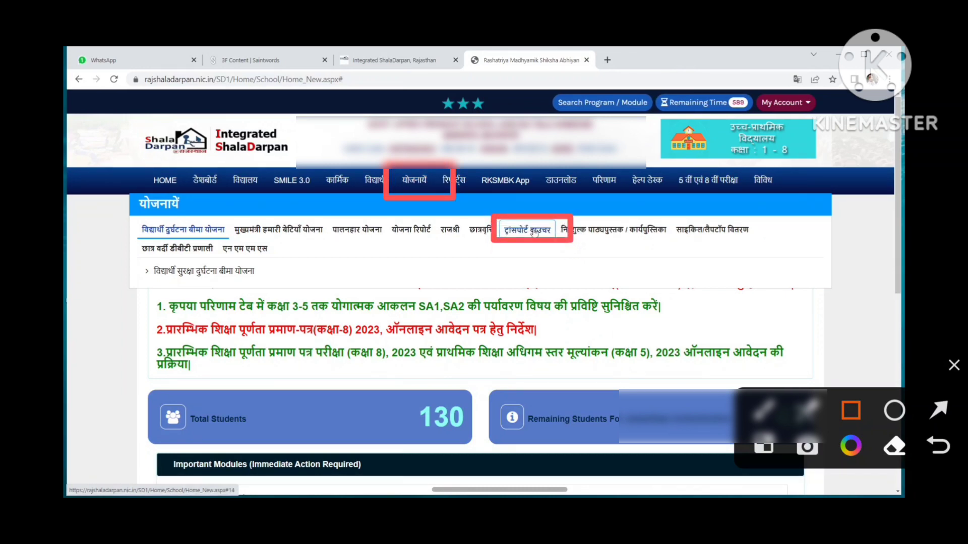
pyautogui.click(533, 232)
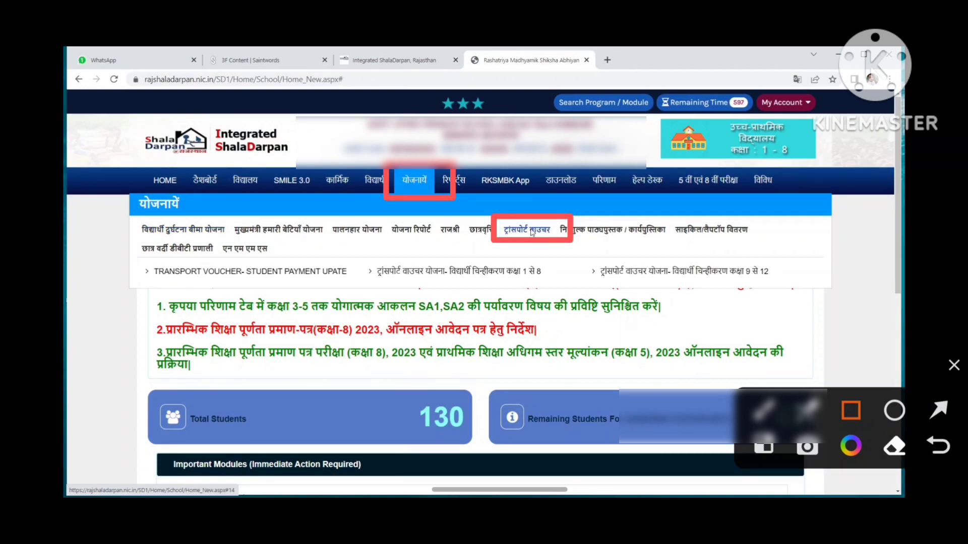
pyautogui.moveTo(142, 262)
pyautogui.mouseDown()
pyautogui.moveTo(324, 271)
pyautogui.moveTo(377, 284)
pyautogui.mouseUp()
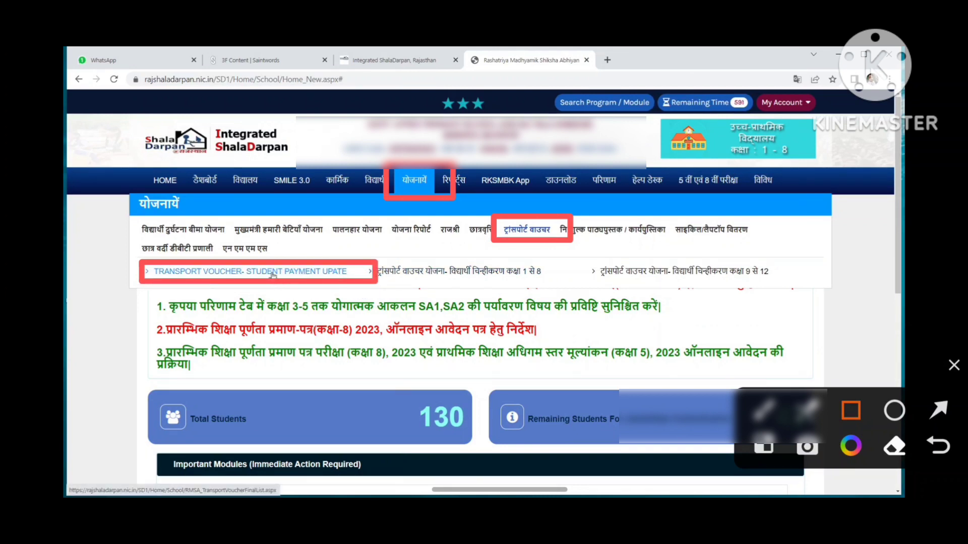
pyautogui.moveTo(359, 259); pyautogui.dragTo(578, 286)
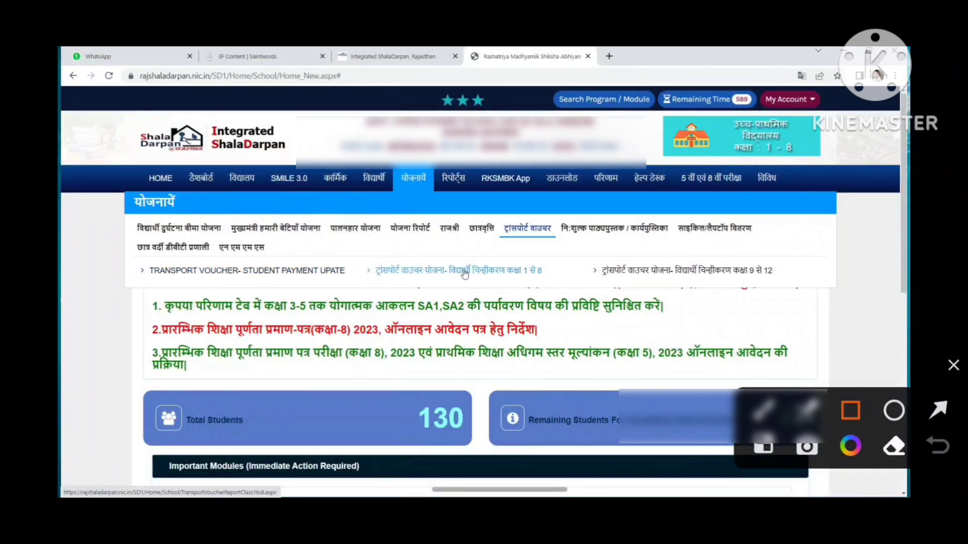
pyautogui.moveTo(364, 249)
pyautogui.mouseDown()
pyautogui.moveTo(386, 259)
pyautogui.moveTo(567, 260)
pyautogui.moveTo(564, 287)
pyautogui.mouseUp()
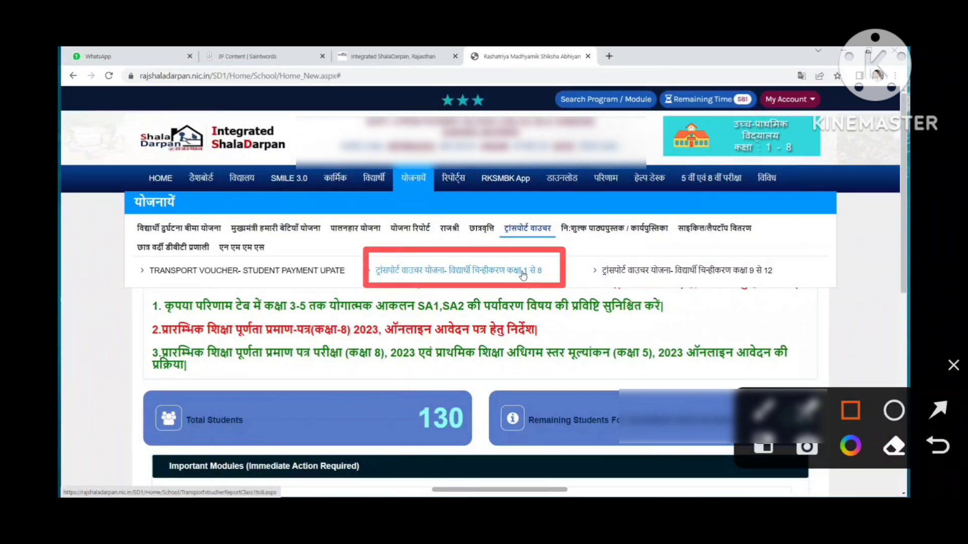
pyautogui.click(953, 365)
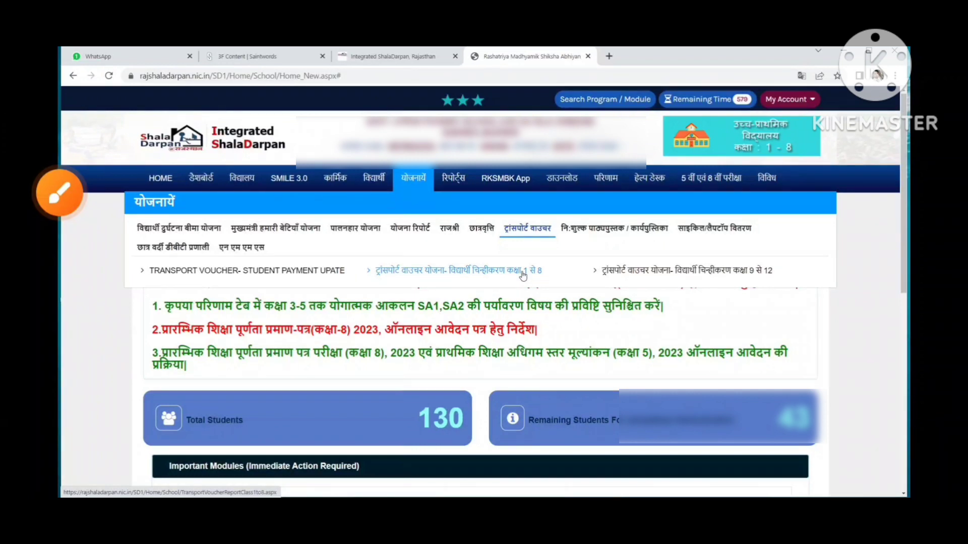
pyautogui.click(522, 274)
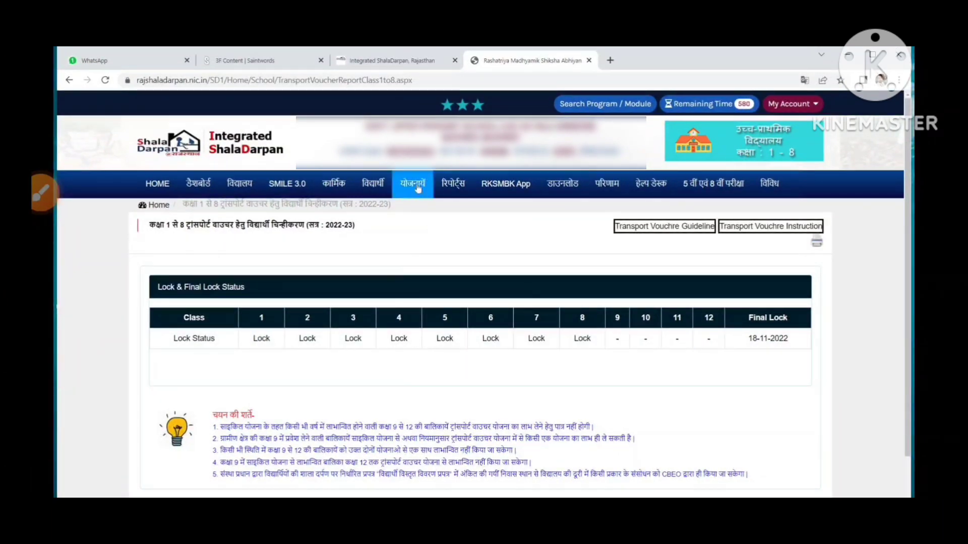
# Step: Open the Transport Voucher student payment update page from the योजनायें schemes
pyautogui.click(419, 188)
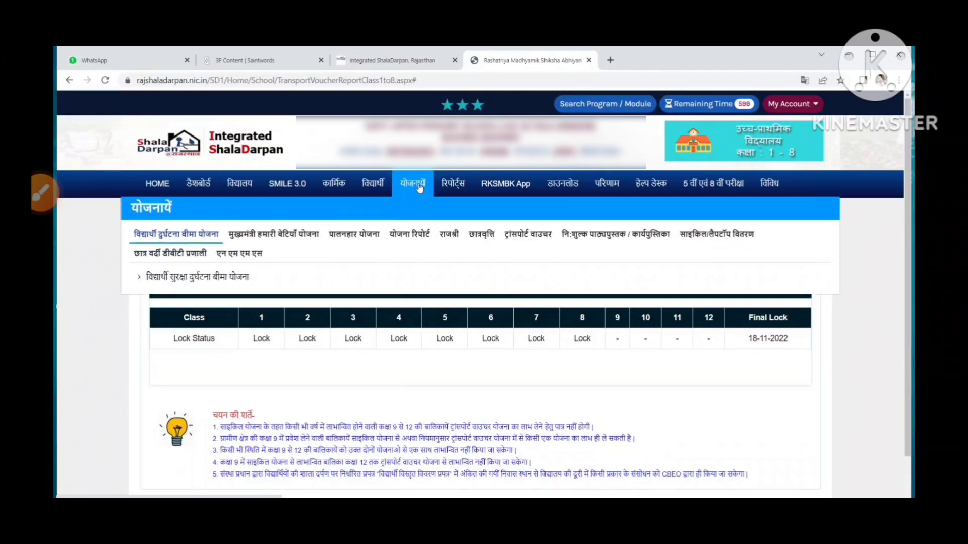
pyautogui.click(528, 235)
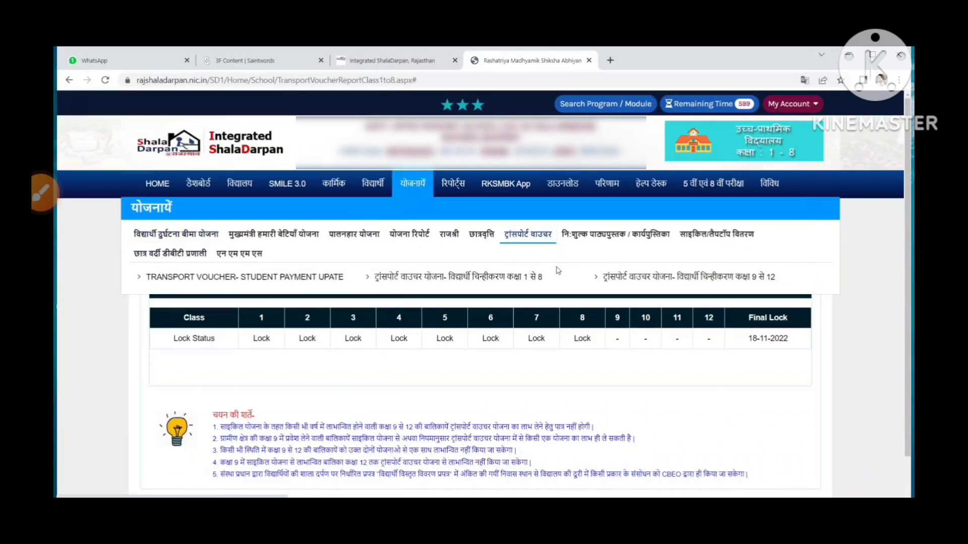
pyautogui.click(43, 193)
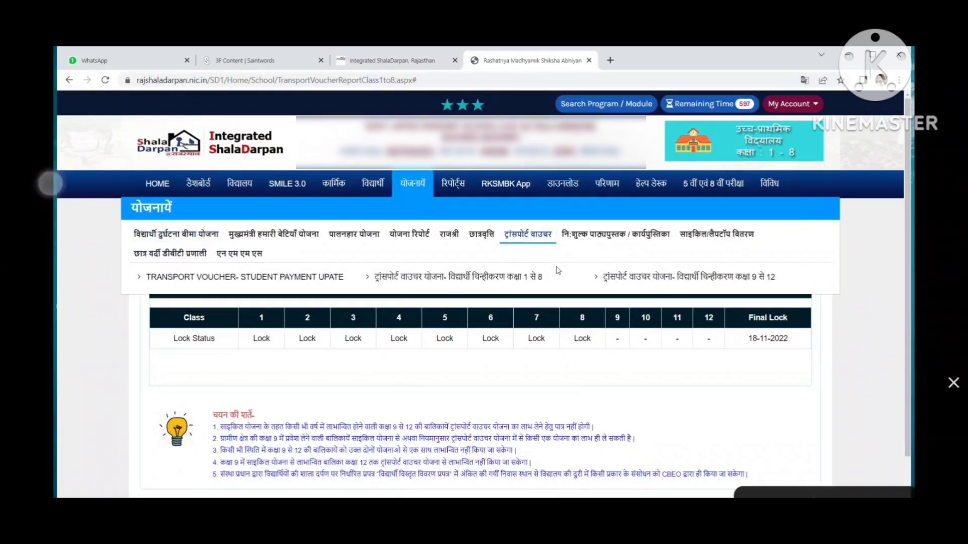
pyautogui.click(850, 410)
pyautogui.moveTo(137, 258)
pyautogui.mouseDown()
pyautogui.moveTo(328, 266)
pyautogui.moveTo(378, 279)
pyautogui.moveTo(383, 298)
pyautogui.mouseUp()
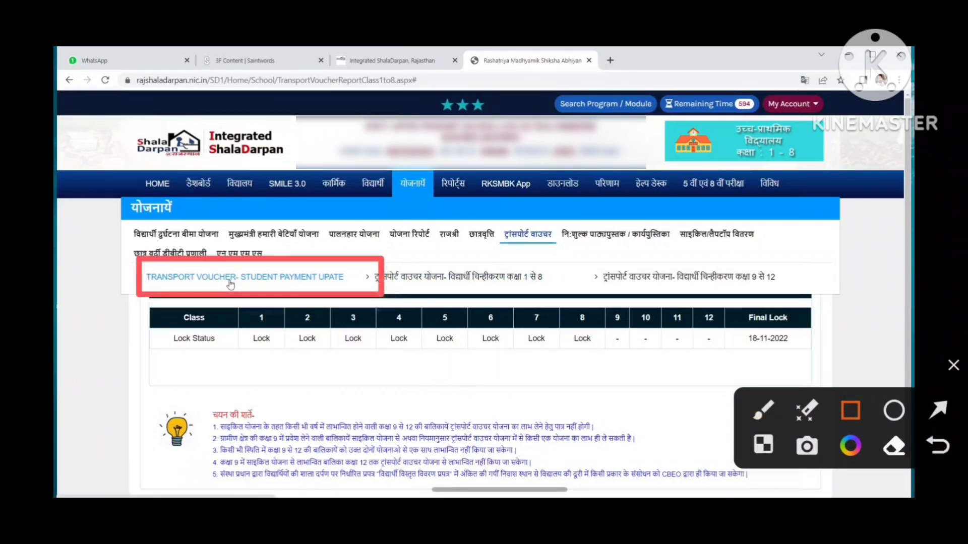
pyautogui.click(953, 365)
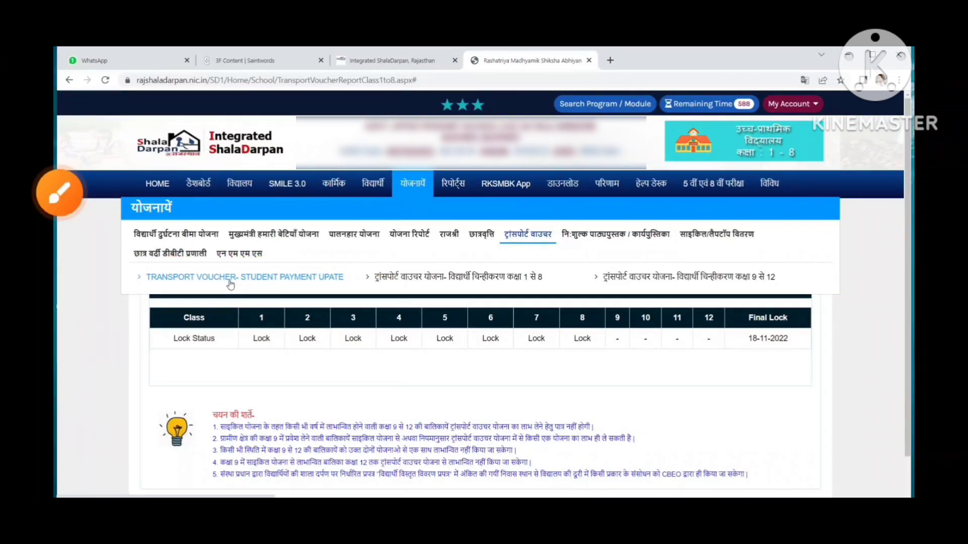
pyautogui.click(230, 278)
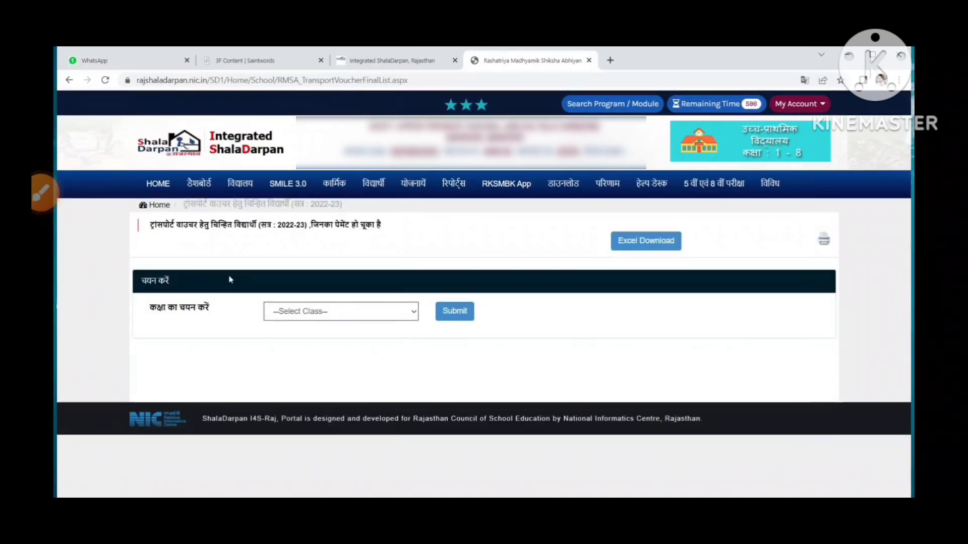
# Step: Select class 1 and submit it to look up its transport voucher students
pyautogui.click(42, 193)
pyautogui.moveTo(255, 287)
pyautogui.mouseDown()
pyautogui.moveTo(422, 292)
pyautogui.moveTo(427, 336)
pyautogui.moveTo(425, 325)
pyautogui.mouseUp()
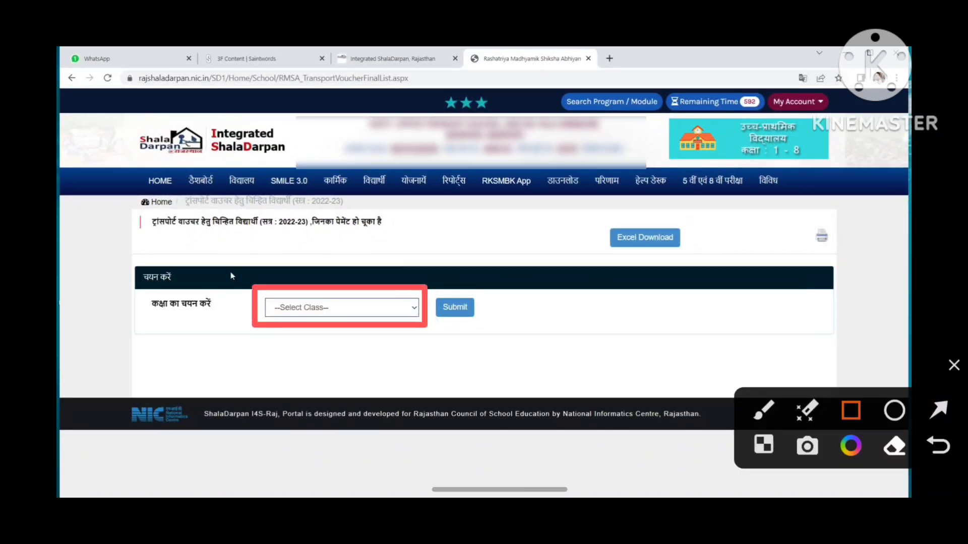
pyautogui.moveTo(429, 287)
pyautogui.mouseDown()
pyautogui.moveTo(485, 289)
pyautogui.moveTo(495, 327)
pyautogui.mouseUp()
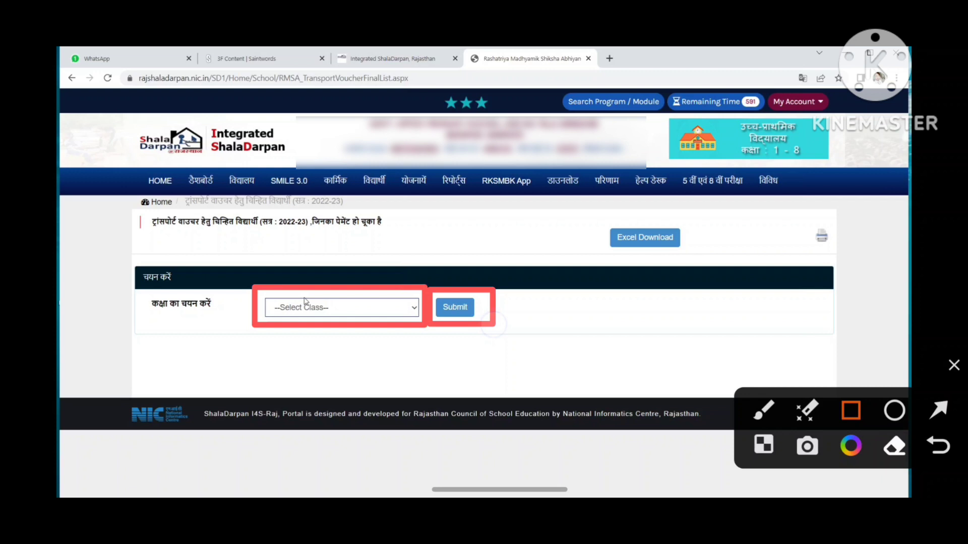
pyautogui.click(954, 365)
pyautogui.click(325, 312)
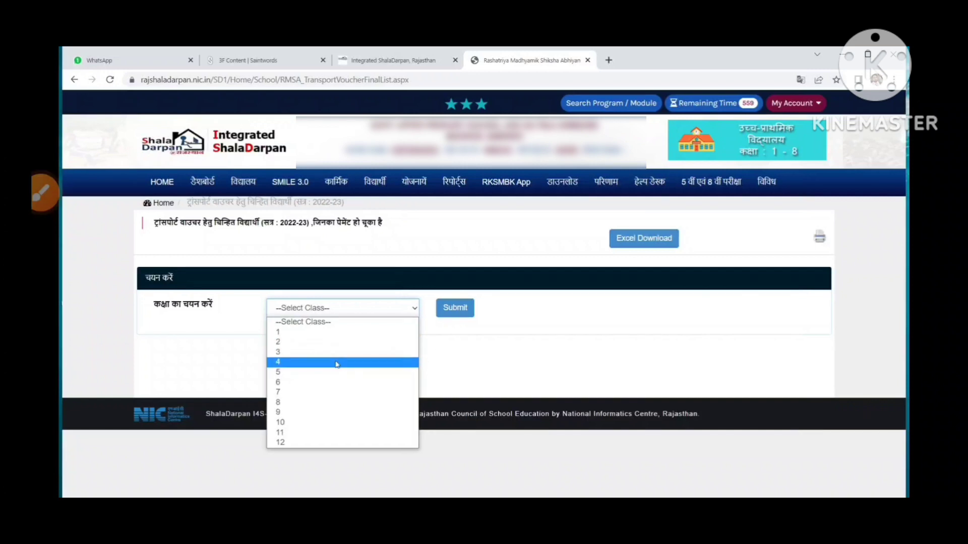
pyautogui.click(341, 334)
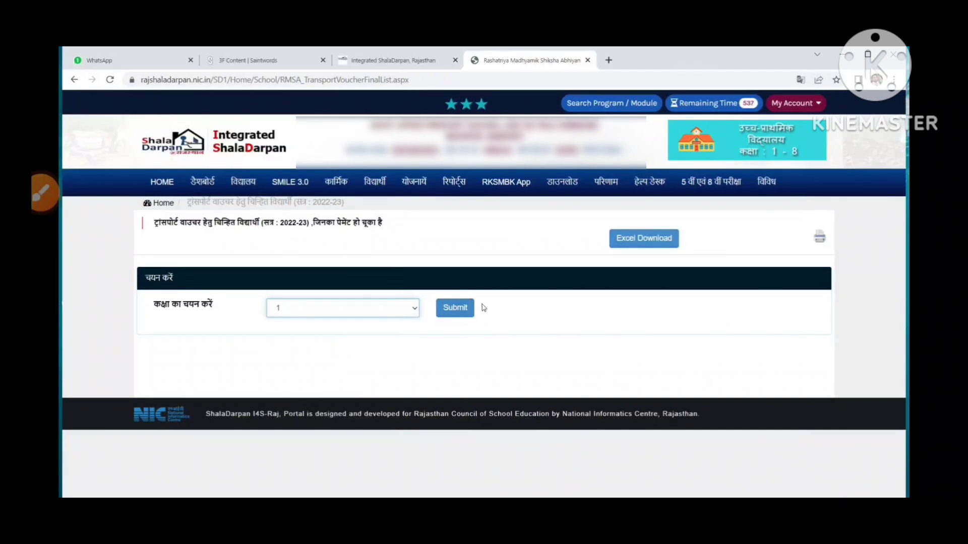
pyautogui.click(458, 313)
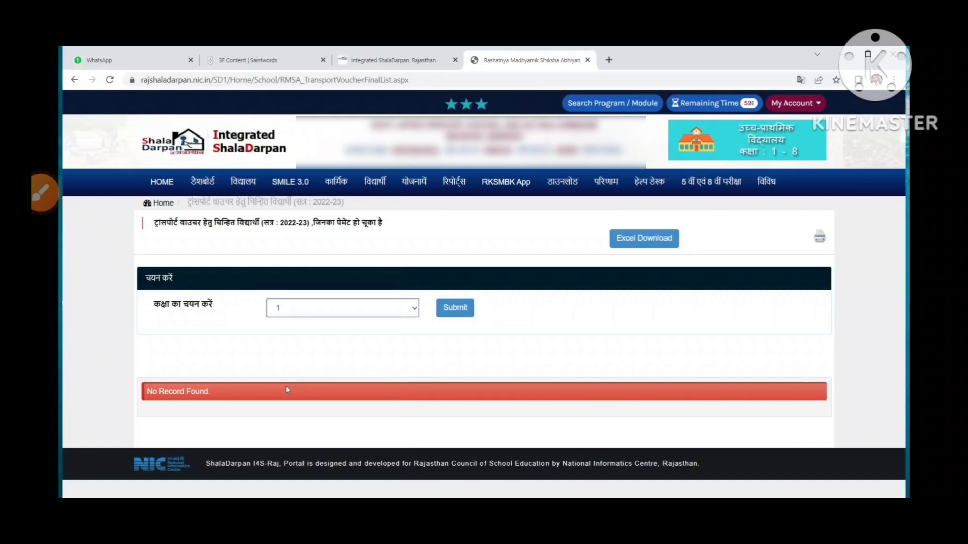
# Step: Select class 2 and submit it to look up its transport voucher students
pyautogui.click(333, 309)
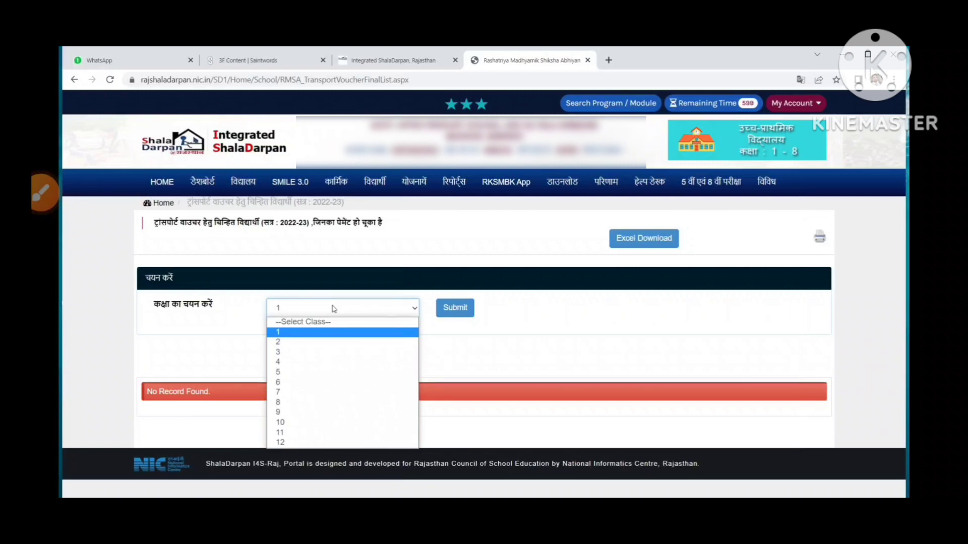
pyautogui.click(334, 342)
pyautogui.click(459, 308)
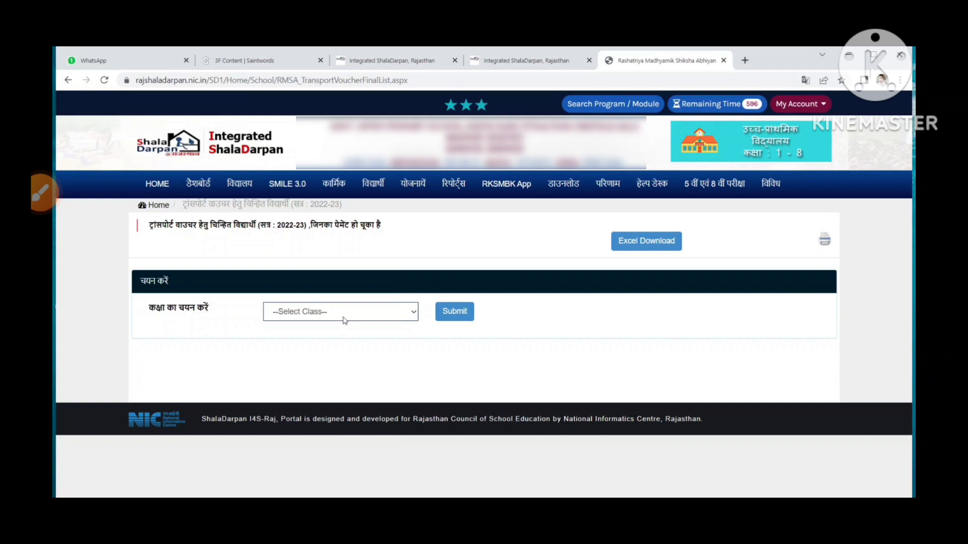
# Step: Select class 3 and load its list of transport voucher students for payment entry
pyautogui.click(343, 320)
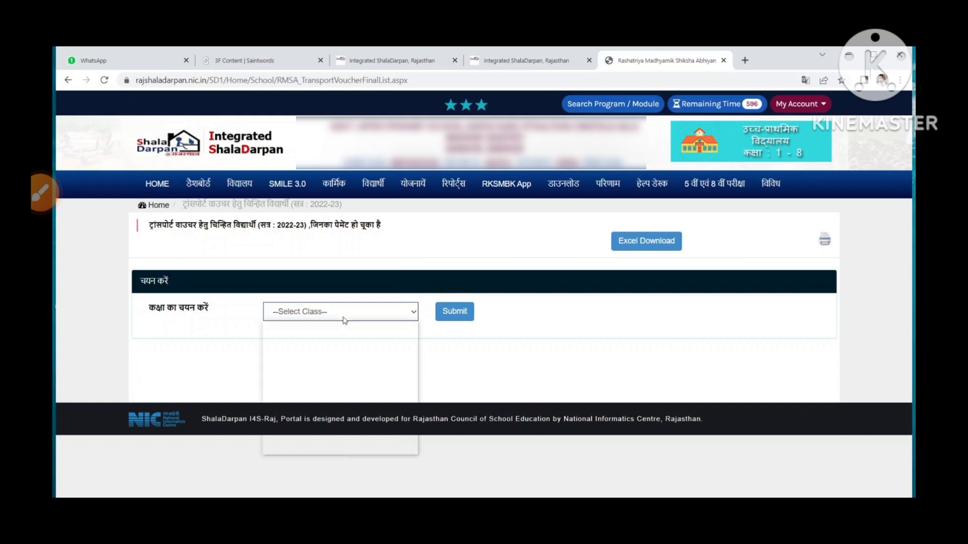
pyautogui.click(331, 358)
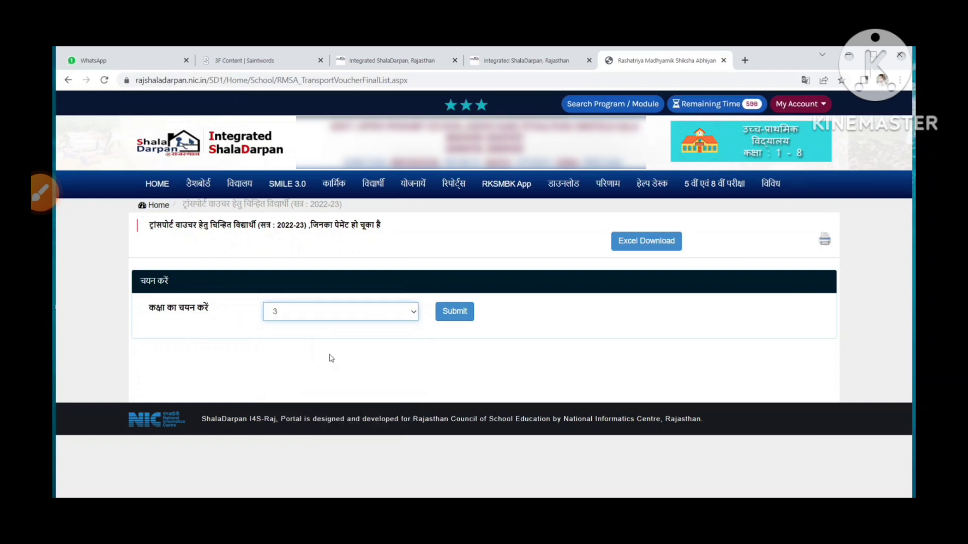
pyautogui.click(463, 313)
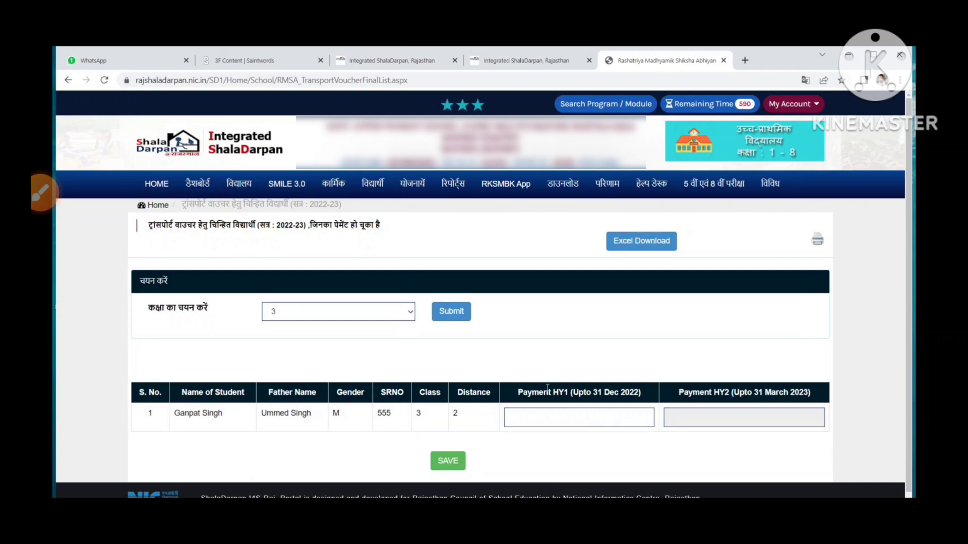
# Step: Enter 1500 as the class 3 student's Payment HY1 (Upto 31 Dec 2022)
pyautogui.click(41, 193)
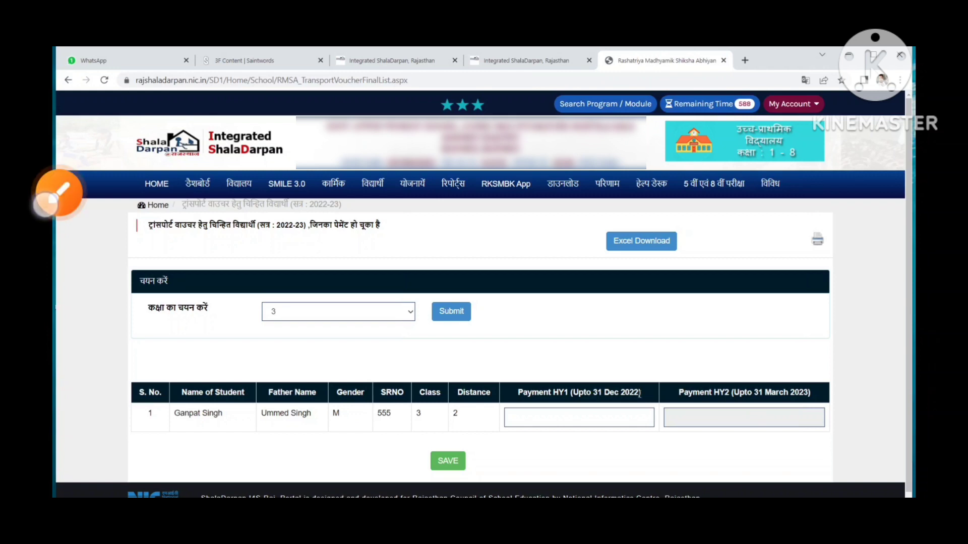
pyautogui.click(851, 411)
pyautogui.moveTo(492, 371)
pyautogui.mouseDown()
pyautogui.moveTo(669, 394)
pyautogui.moveTo(666, 441)
pyautogui.mouseUp()
pyautogui.click(552, 415)
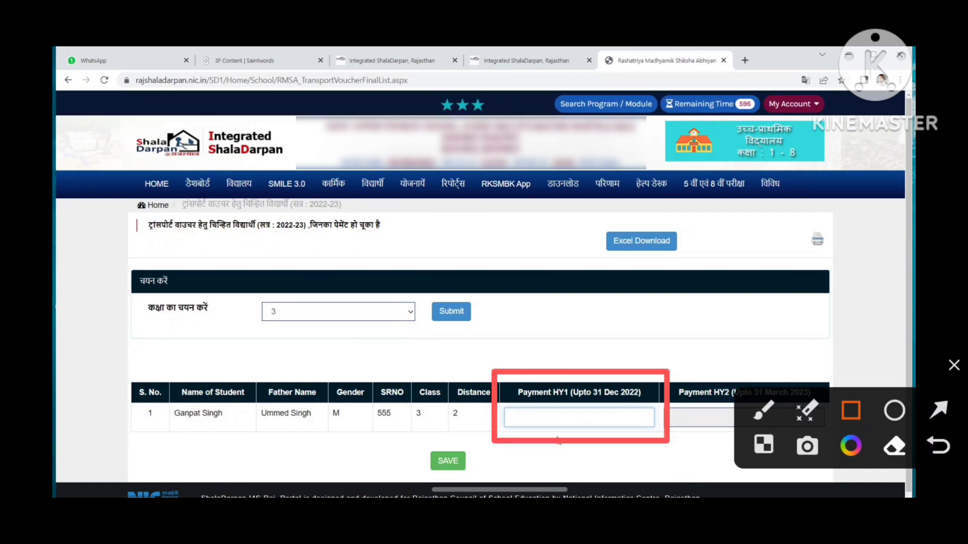
pyautogui.press('Escape')
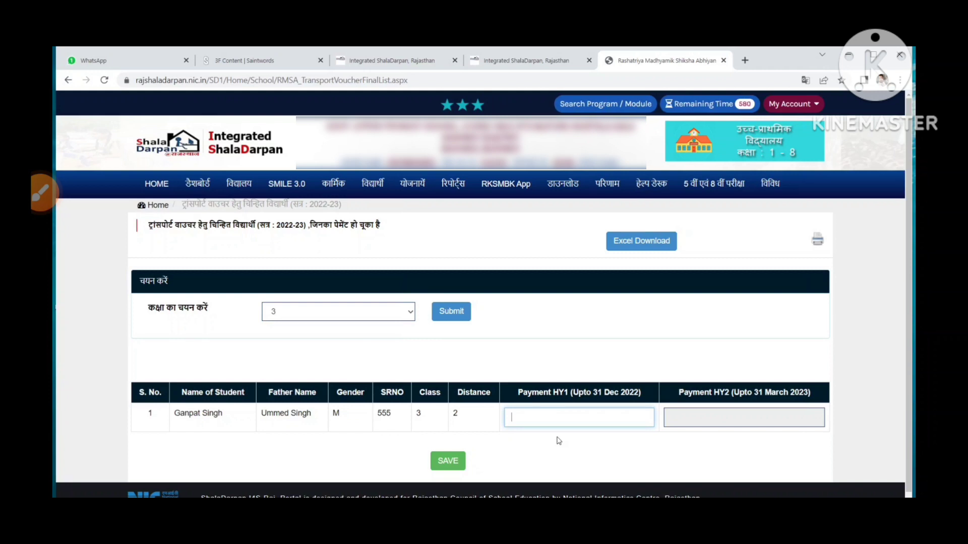
pyautogui.moveTo(417, 438)
pyautogui.mouseDown()
pyautogui.moveTo(493, 454)
pyautogui.moveTo(497, 475)
pyautogui.mouseUp()
pyautogui.write('1500')
# Step: Select class 4 and submit it to look up its transport voucher students
pyautogui.click(401, 312)
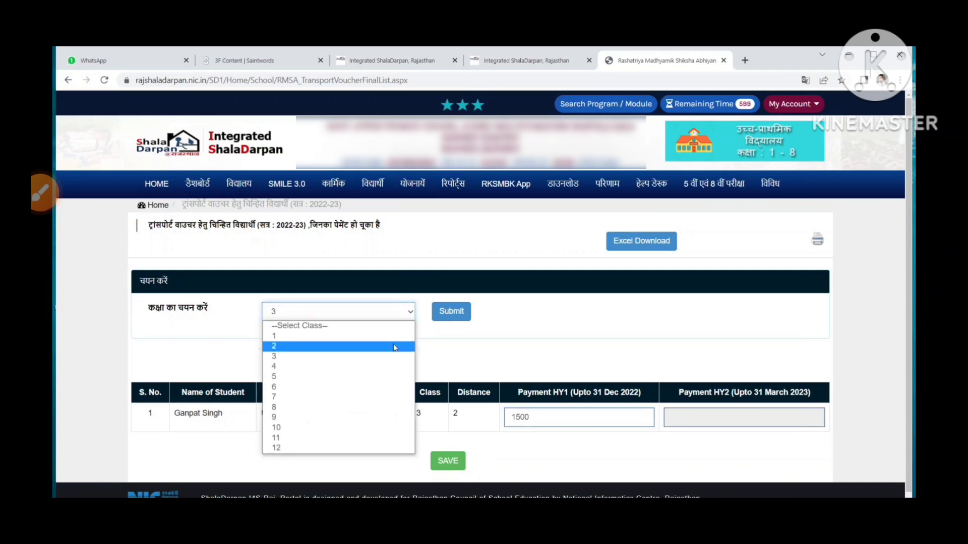
pyautogui.click(384, 369)
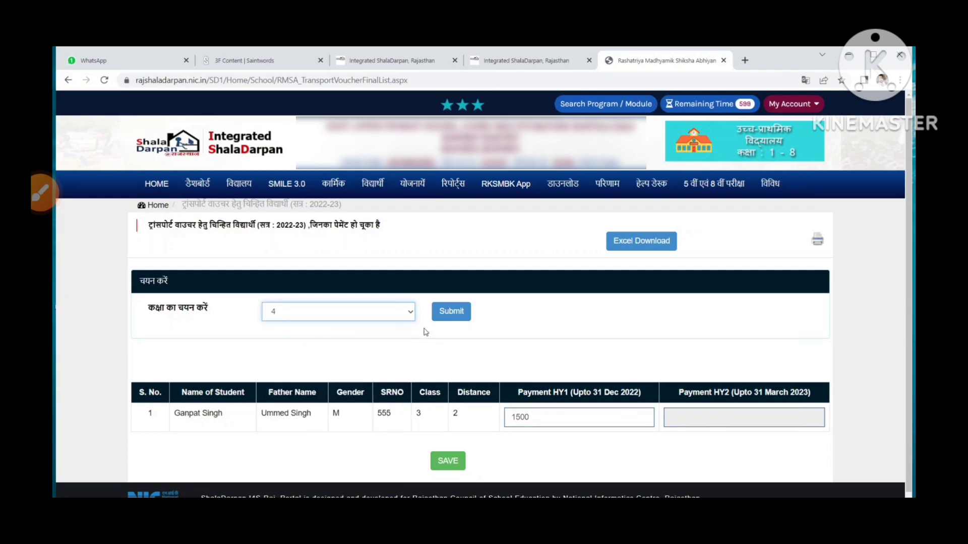
pyautogui.click(447, 313)
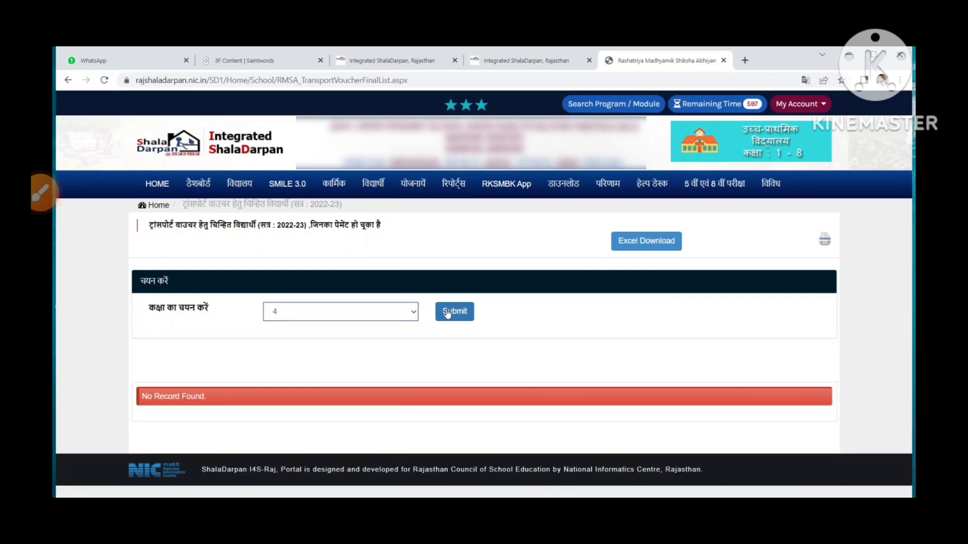
# Step: Select class 5 and load its list of transport voucher students for payment entry
pyautogui.click(351, 315)
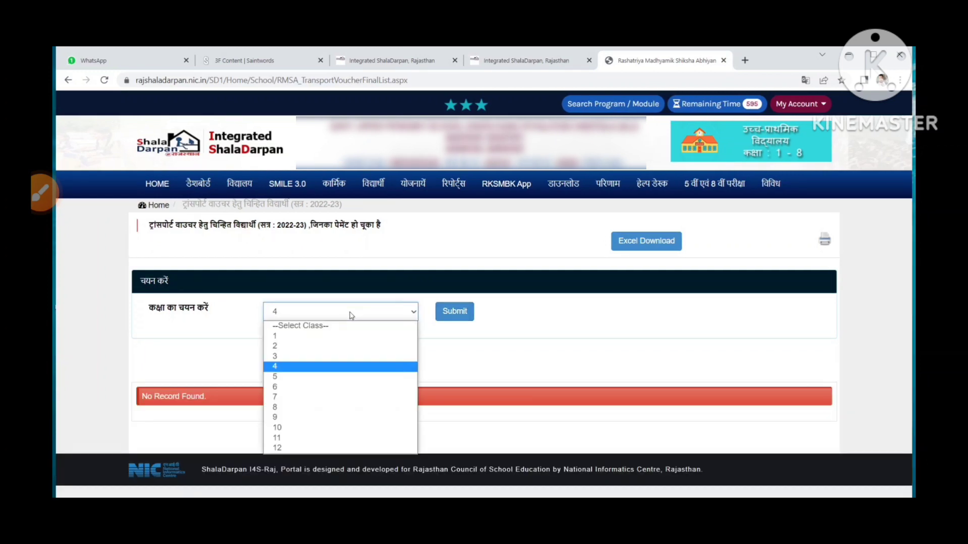
pyautogui.click(314, 375)
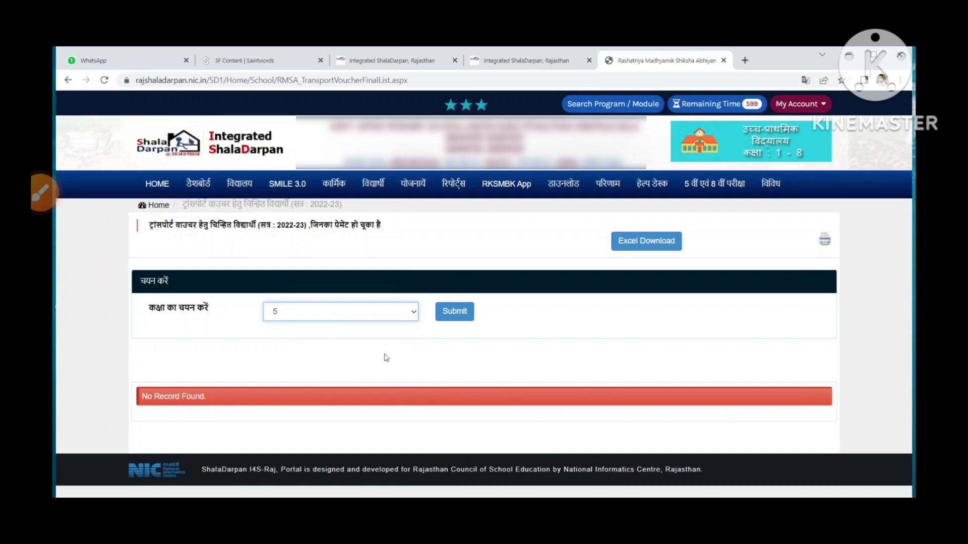
pyautogui.click(454, 313)
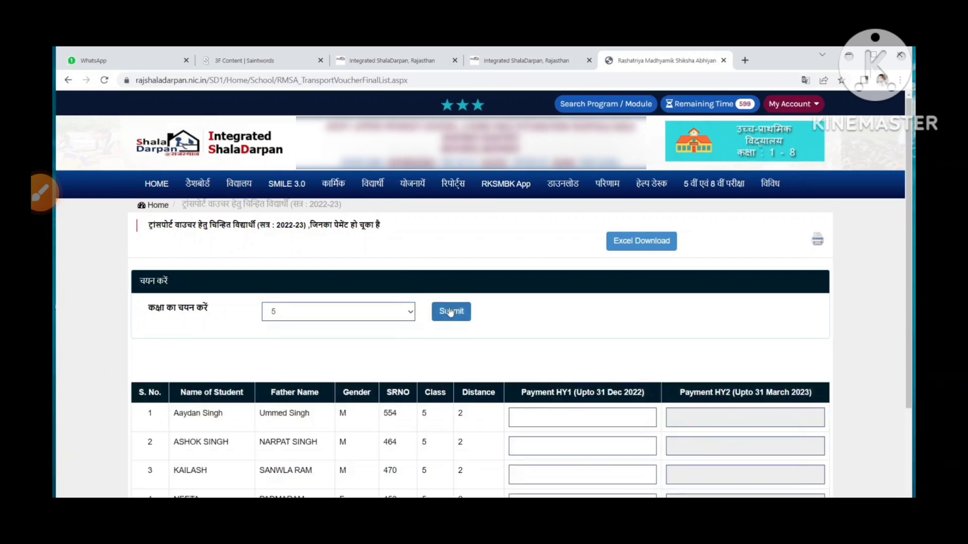
pyautogui.scroll(-2, 542, 348)
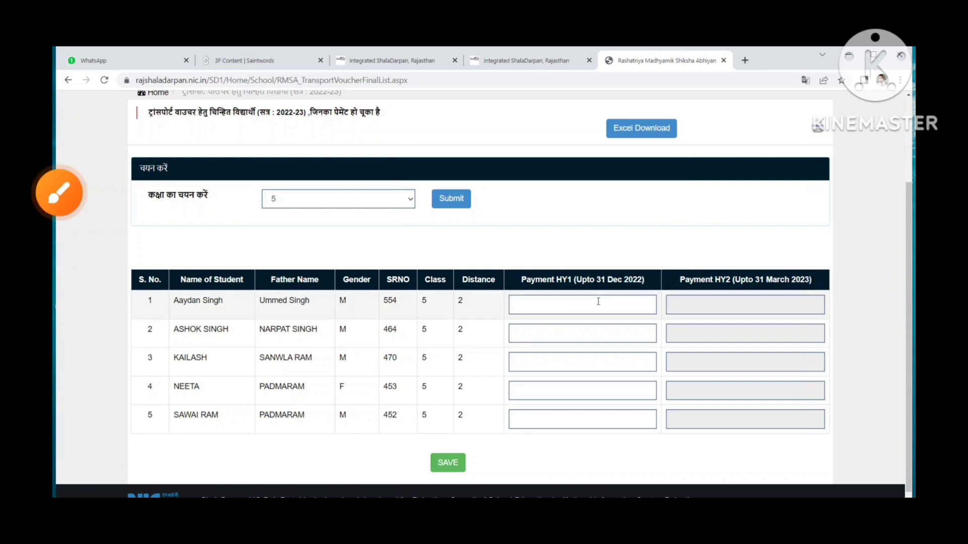
pyautogui.click(59, 193)
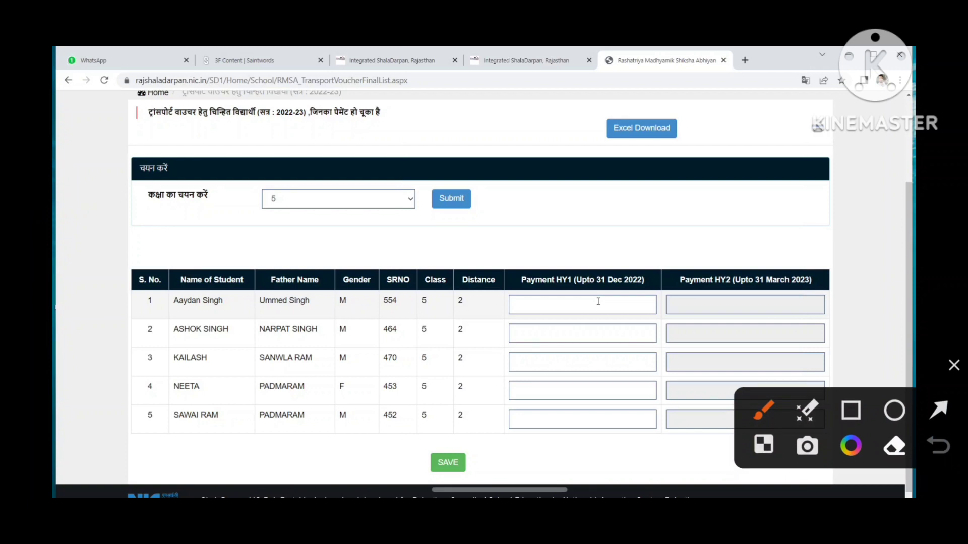
pyautogui.click(851, 410)
pyautogui.moveTo(500, 254)
pyautogui.mouseDown()
pyautogui.moveTo(651, 261)
pyautogui.moveTo(664, 334)
pyautogui.moveTo(661, 443)
pyautogui.mouseUp()
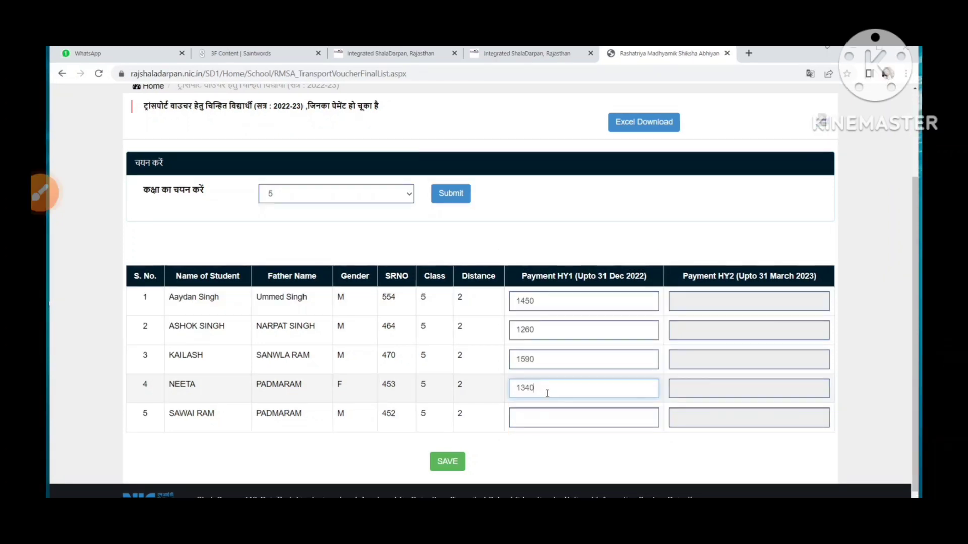
# Step: Enter 1510 as the fifth class 5 student's Payment HY1 (Upto 31 Dec 2022)
pyautogui.click(547, 417)
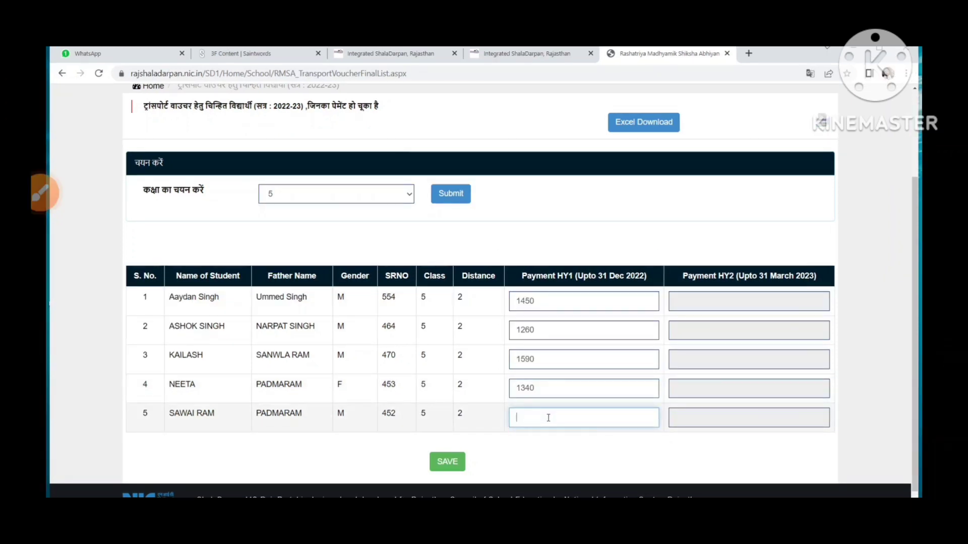
pyautogui.write('1510')
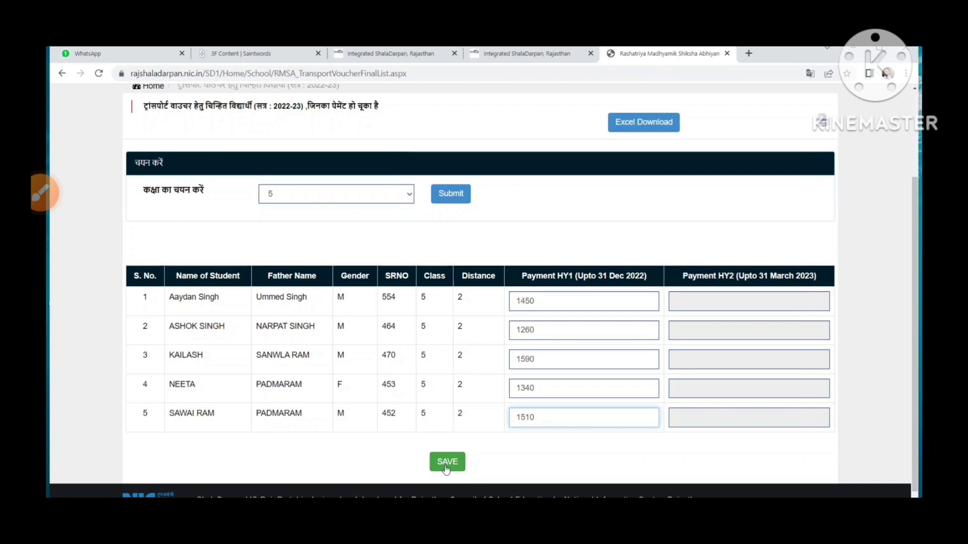
pyautogui.click(355, 193)
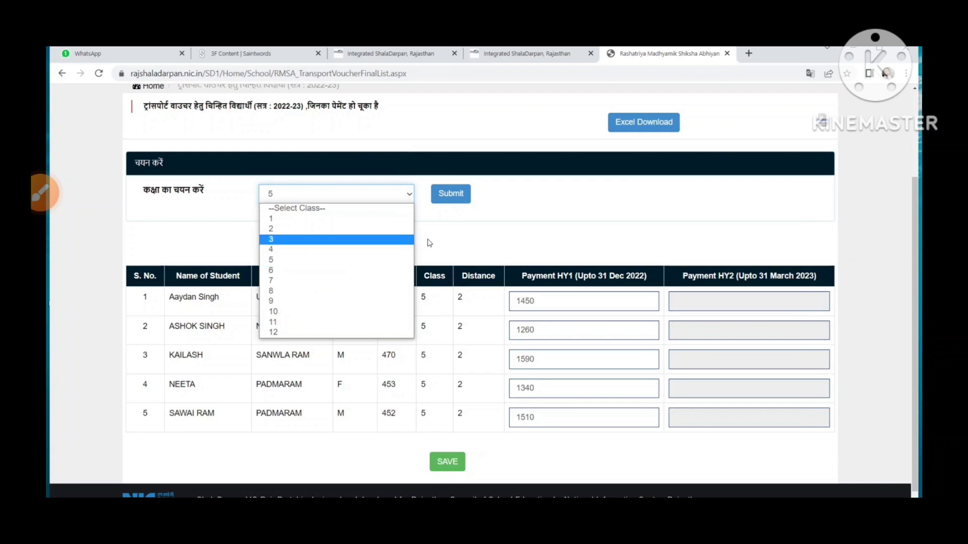
pyautogui.click(547, 247)
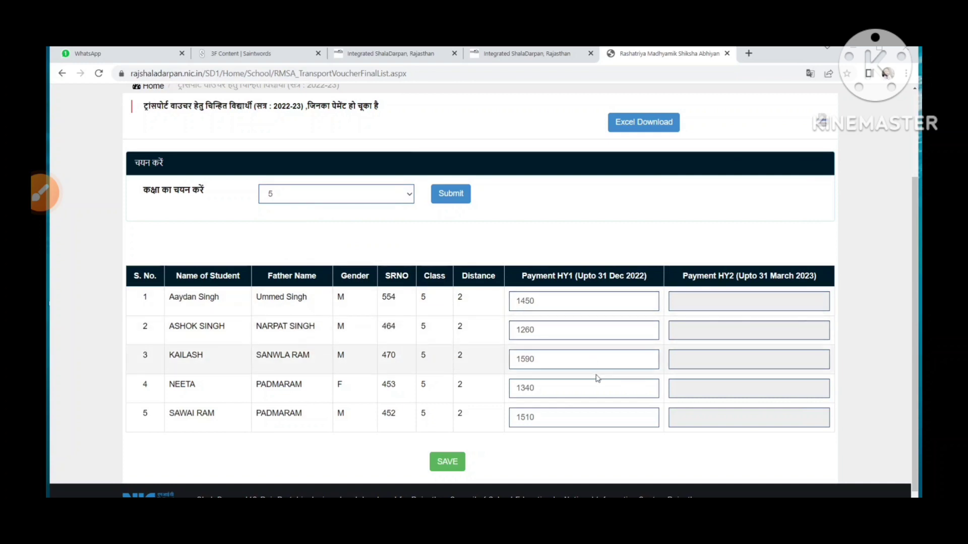